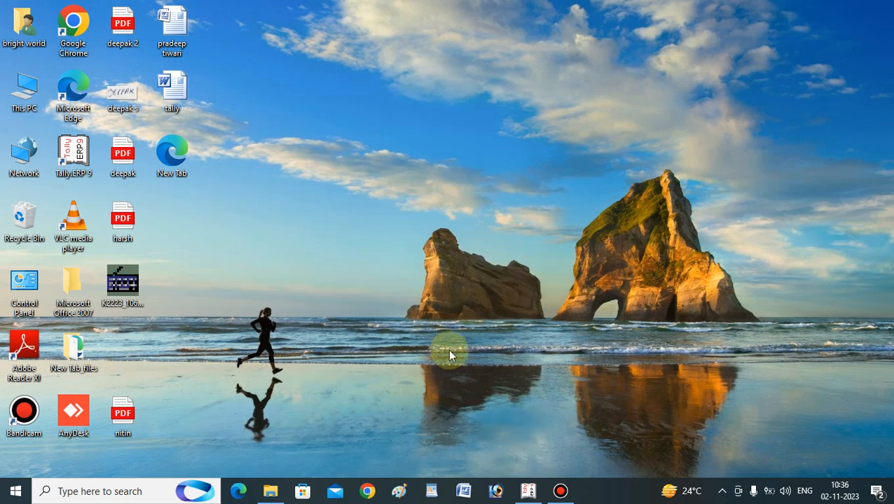
Refresh the desktop, launch Tally.ERP 9 and open the company's Balance Sheet report.
right_click(238, 190)
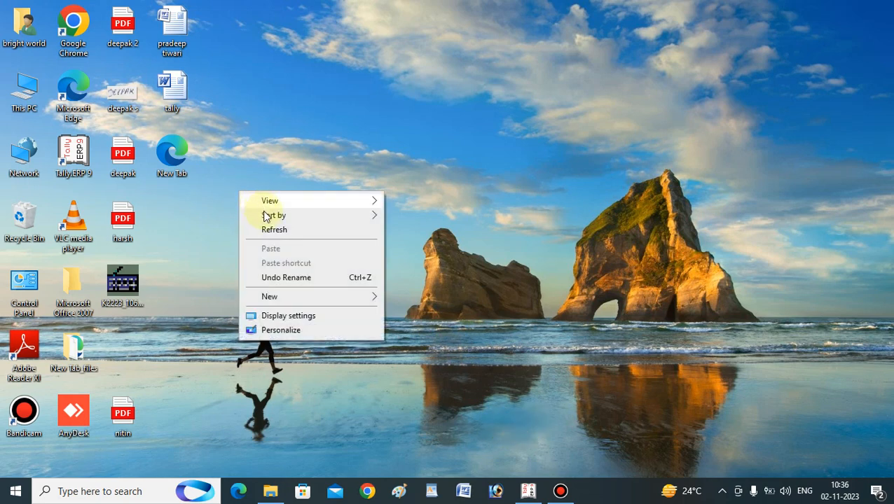
left_click(263, 231)
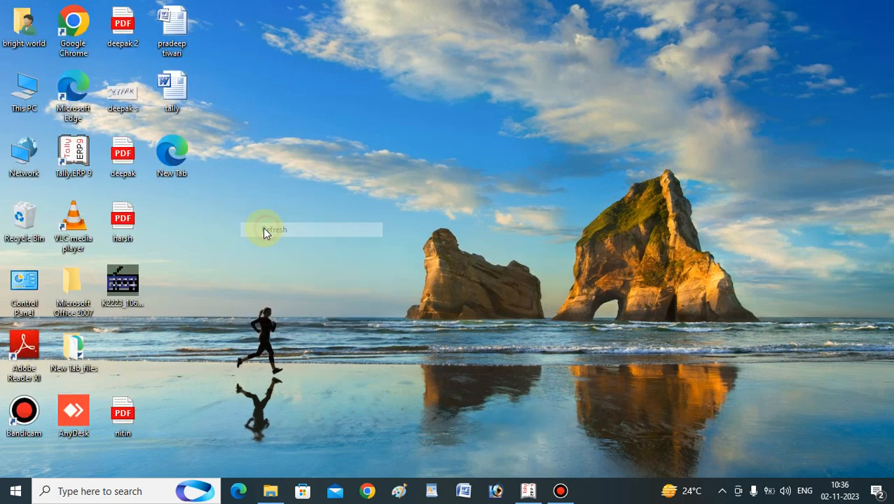
double_click(78, 157)
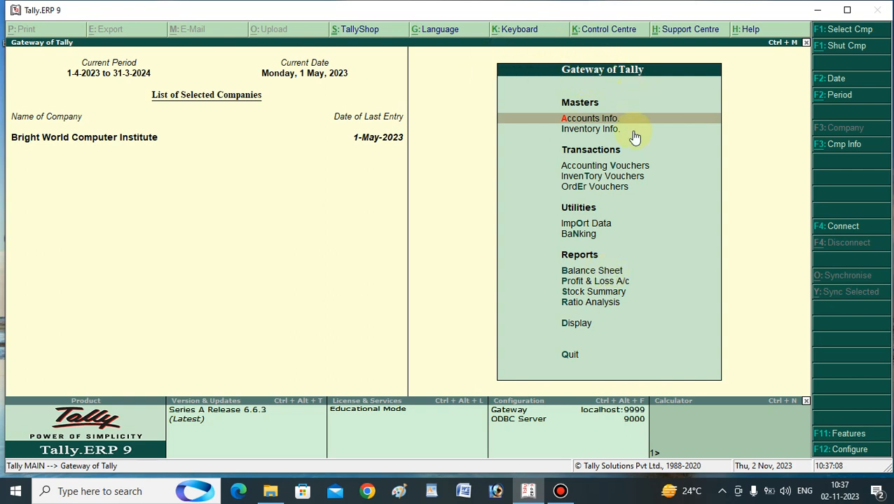
left_click(595, 272)
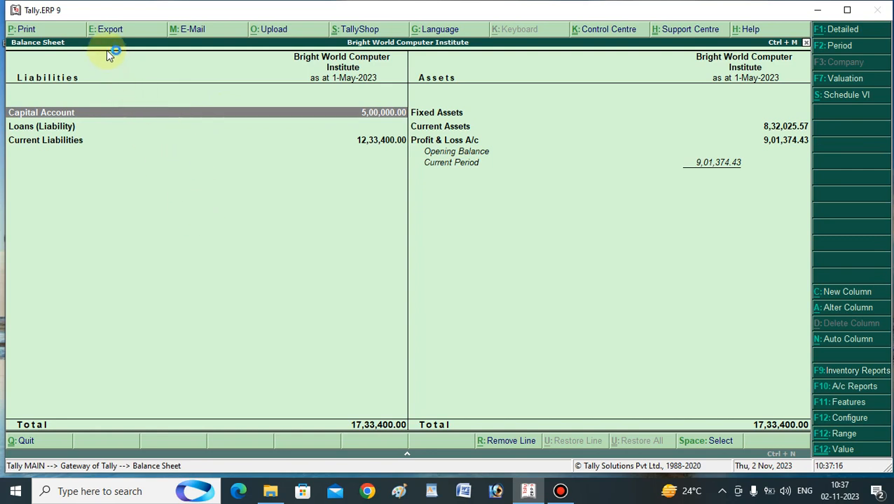
Start exporting the Balance Sheet, declining immediate export to set the language to Default (All Languages) and the format to PDF (Portable Document Format).
left_click(103, 31)
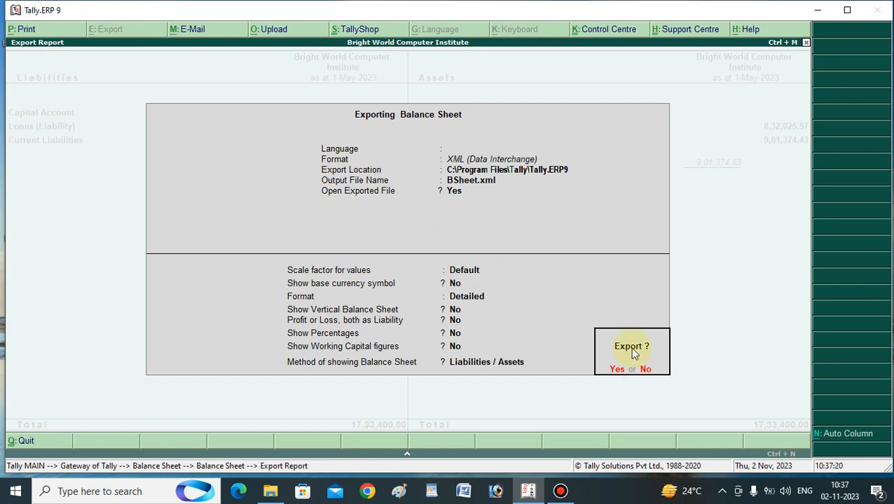
left_click(646, 371)
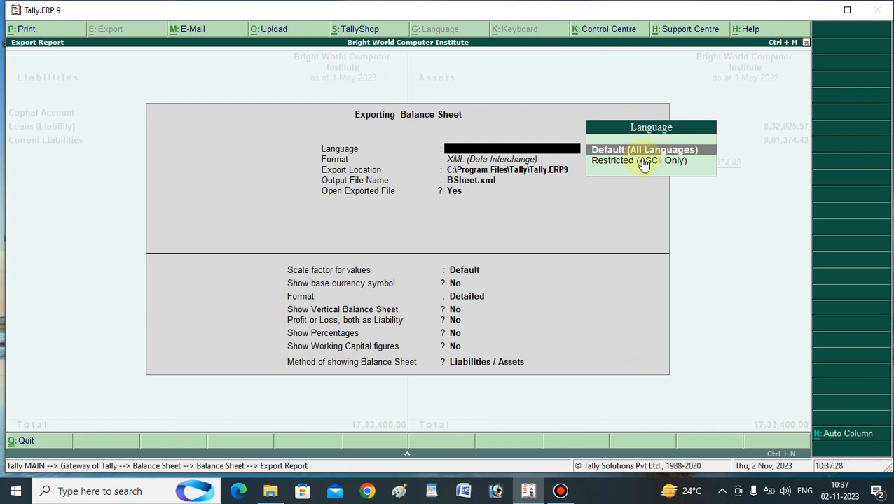
key("Return")
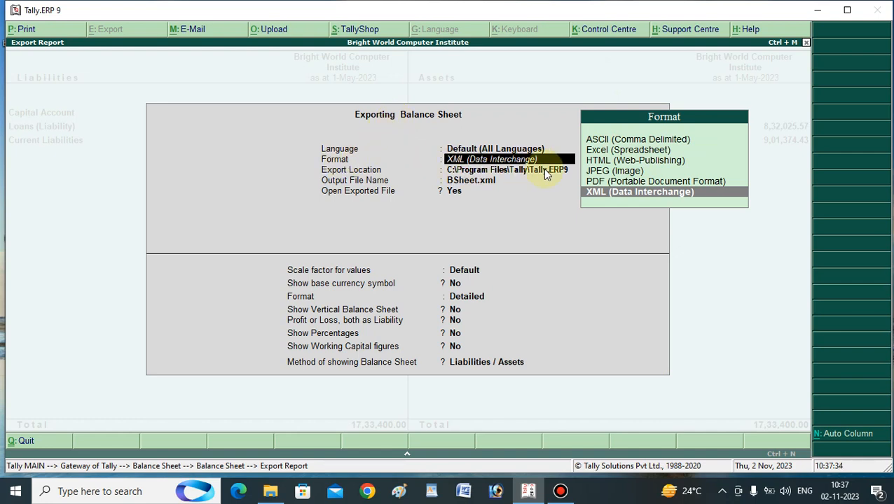
left_click(598, 183)
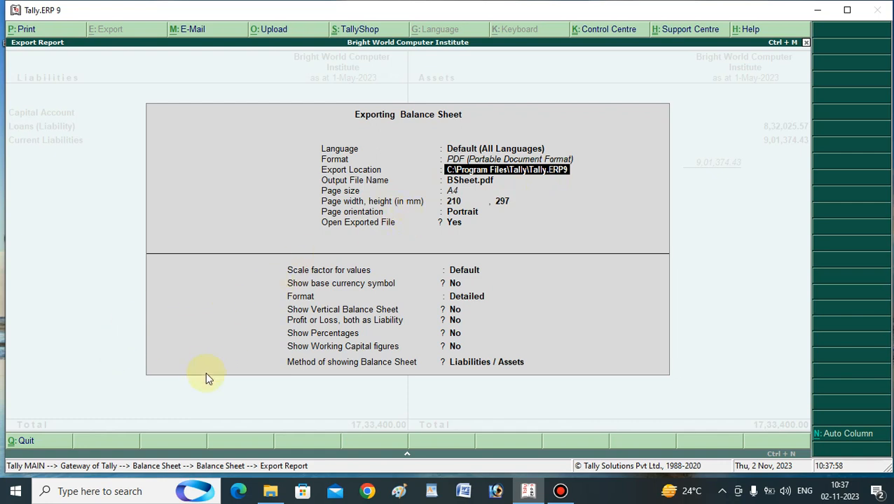
Switch to File Explorer and examine the available drives and the contents of Local Disk (E:) and Local Disk (F:).
left_click(15, 492)
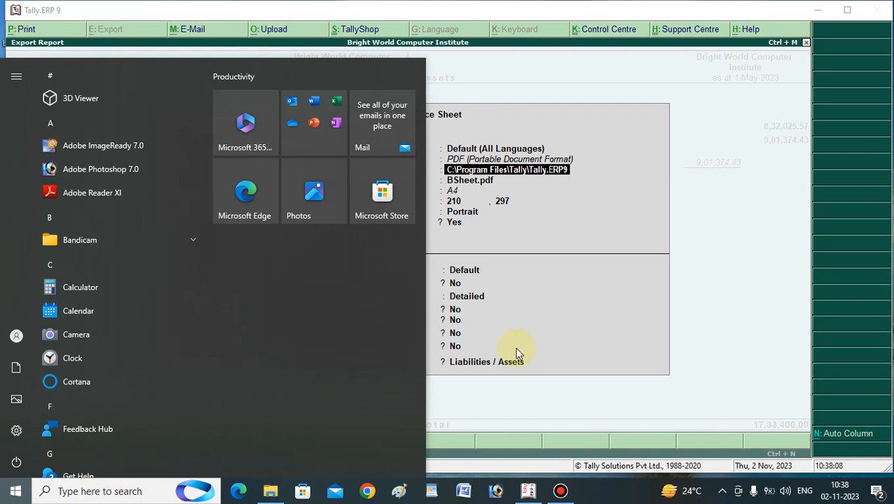
left_click(573, 323)
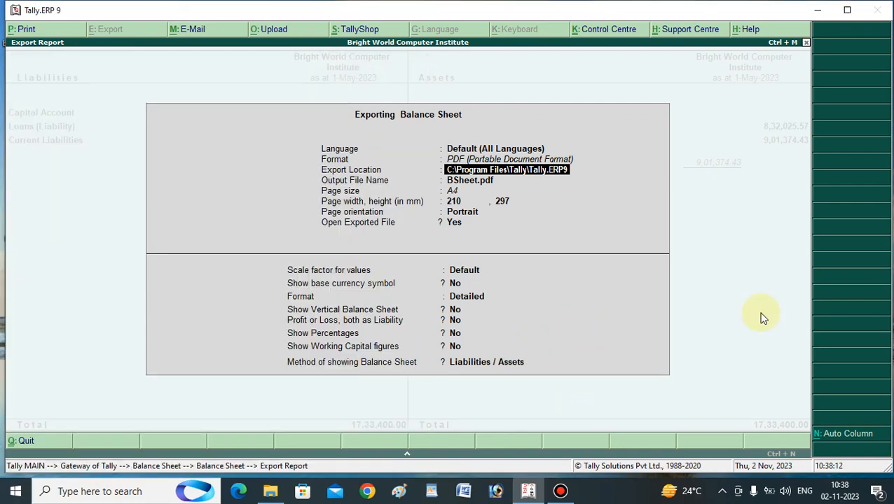
key("super+d")
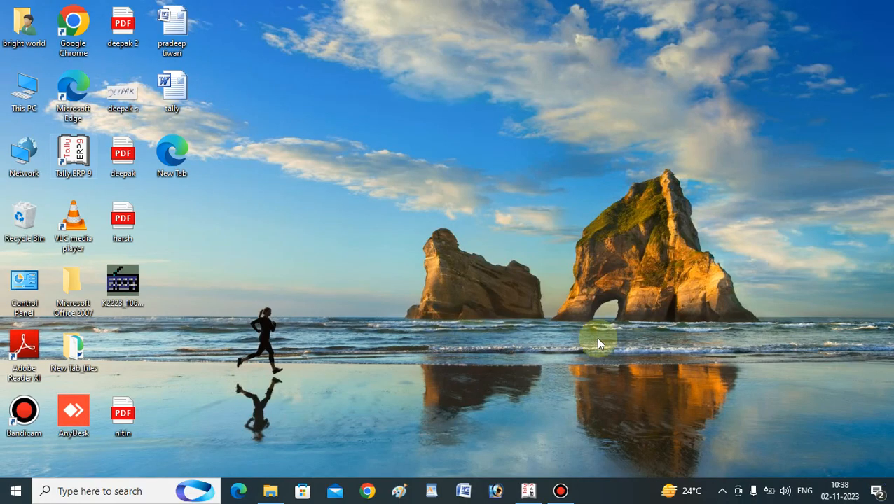
double_click(24, 98)
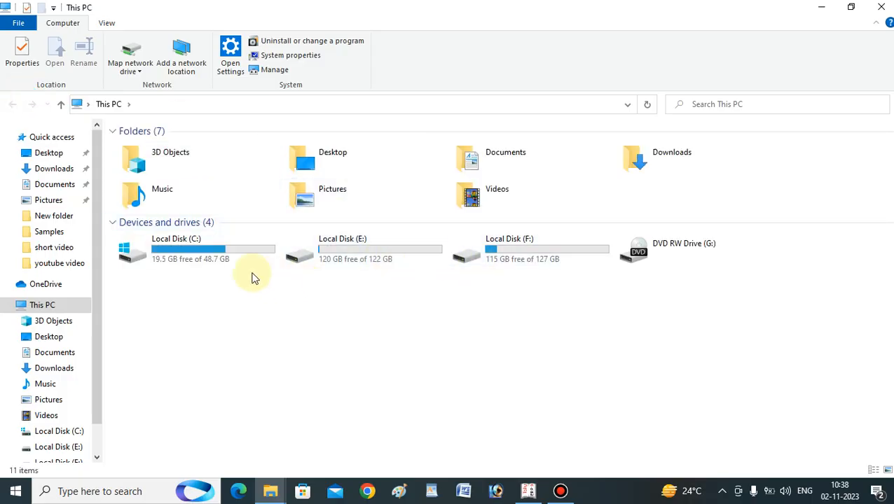
left_click(225, 255)
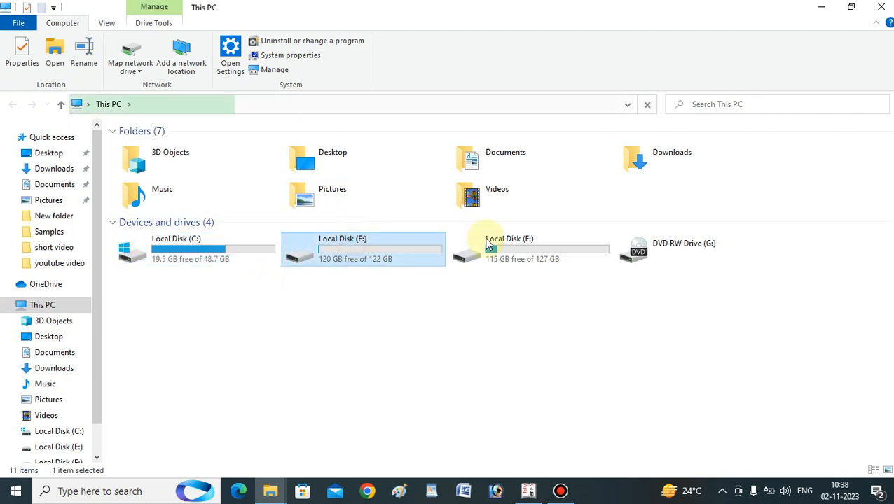
left_click(507, 251)
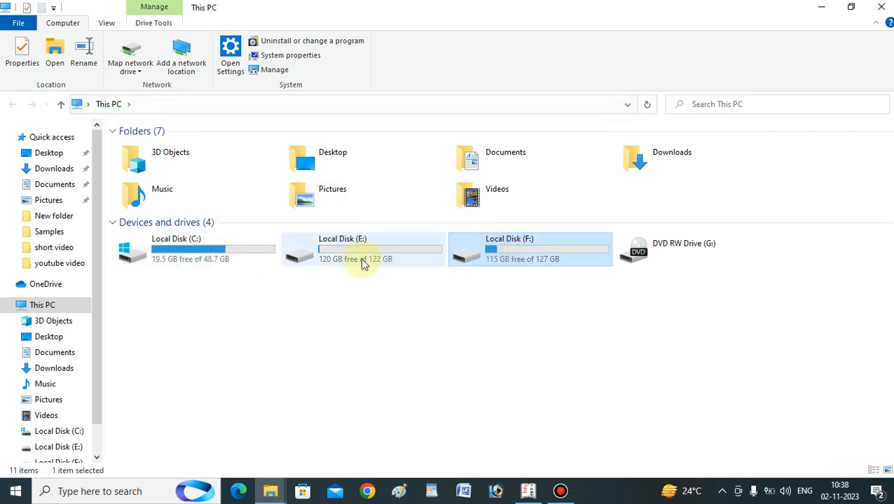
left_click(215, 253)
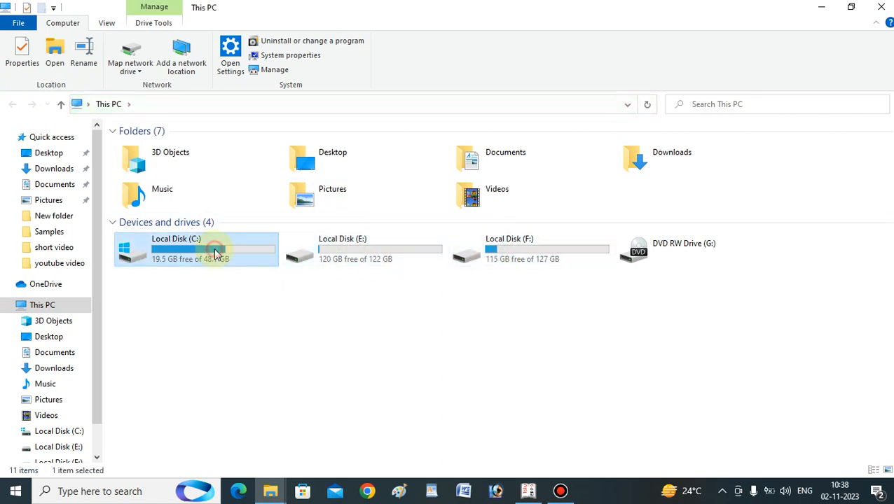
left_click(326, 251)
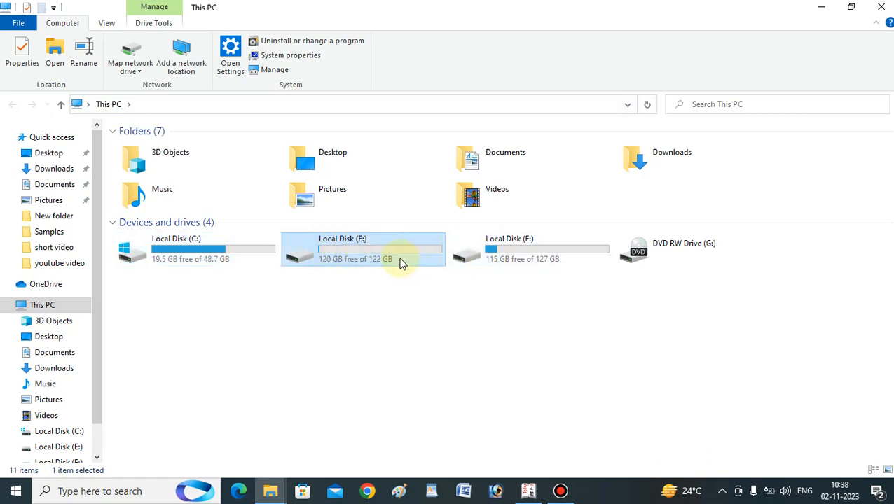
mouse_move(397, 259)
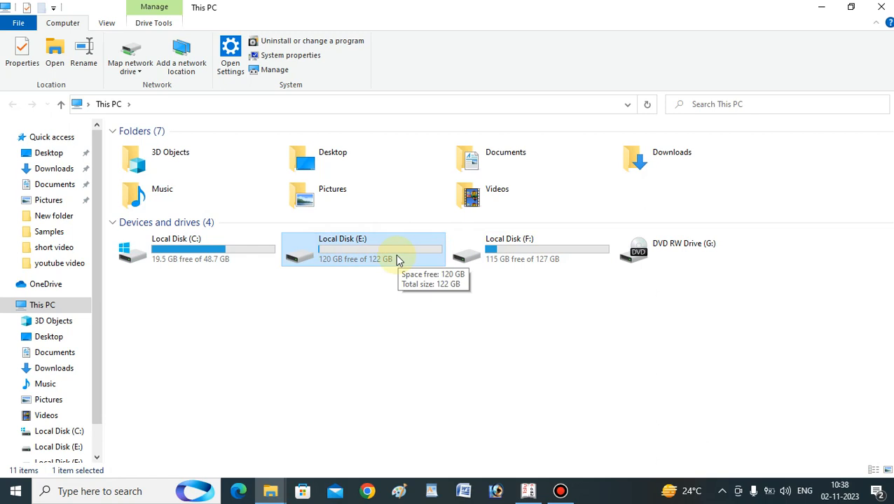
double_click(397, 259)
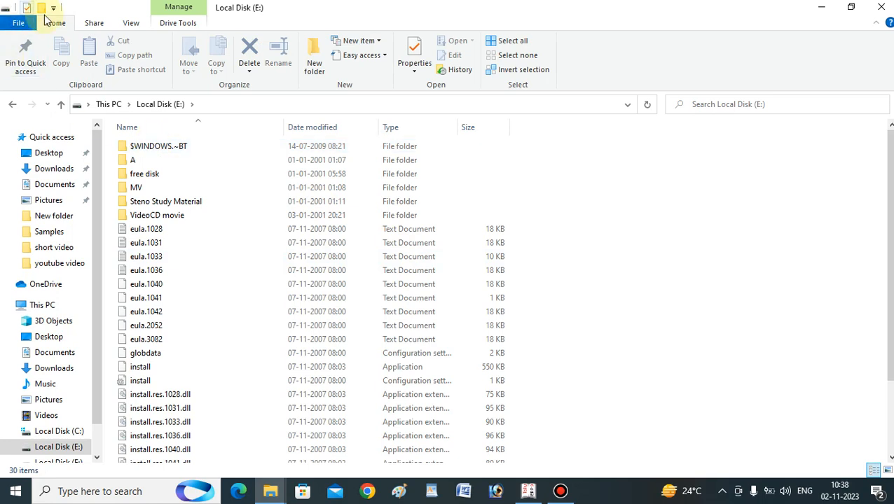
left_click(12, 105)
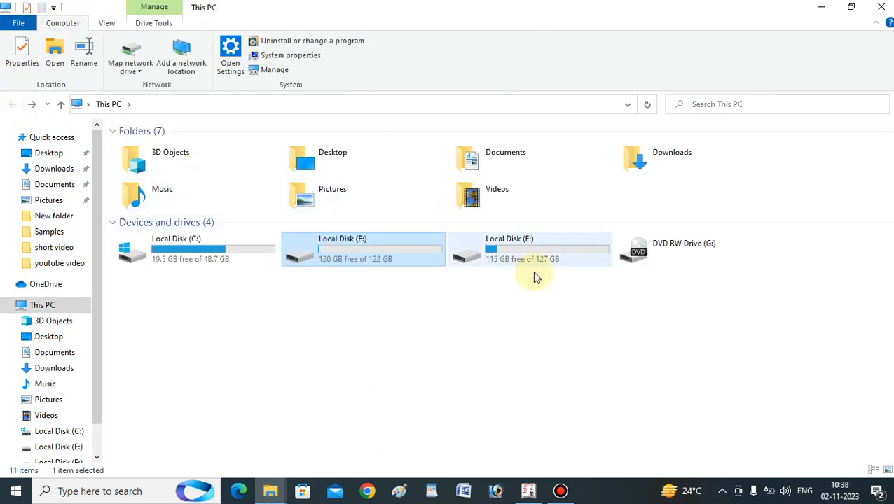
double_click(521, 240)
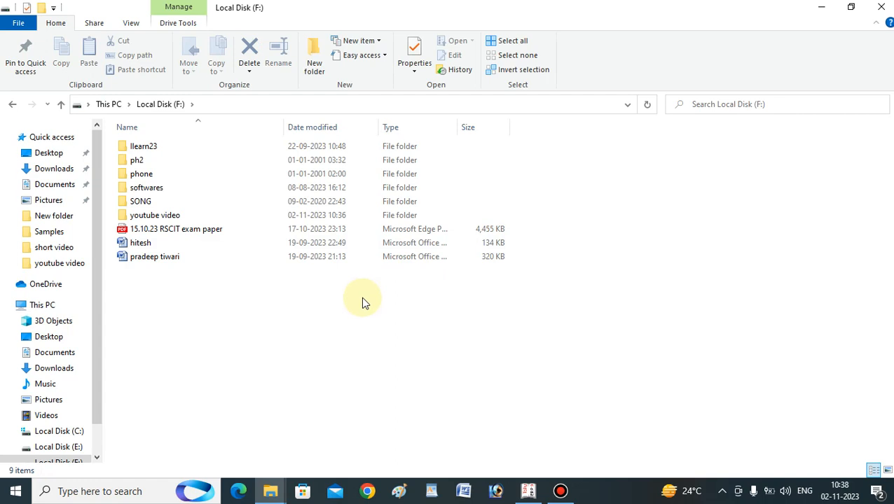
left_click(820, 8)
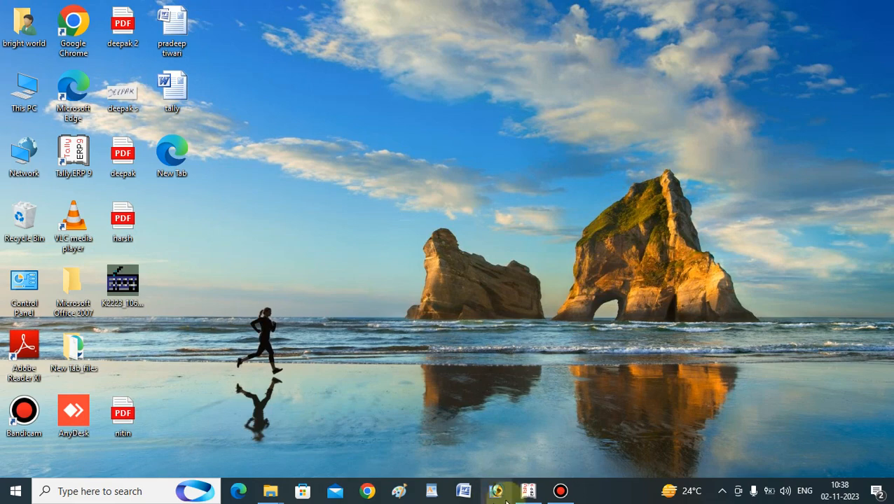
Return to Tally.ERP 9 and set the Balance Sheet's export location to f:\mk.
left_click(530, 493)
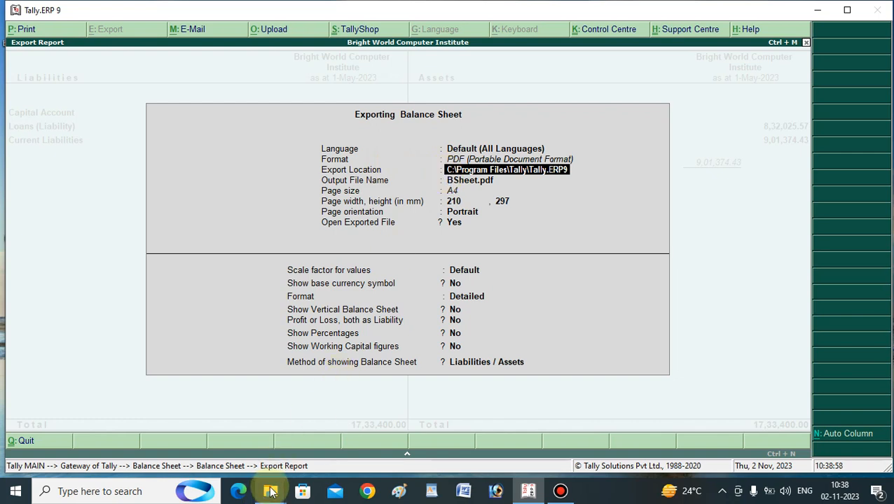
mouse_move(272, 494)
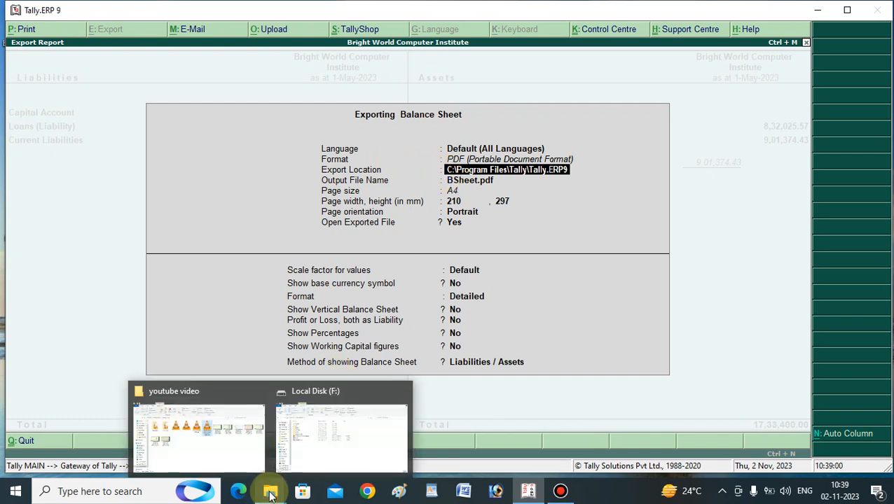
mouse_move(309, 420)
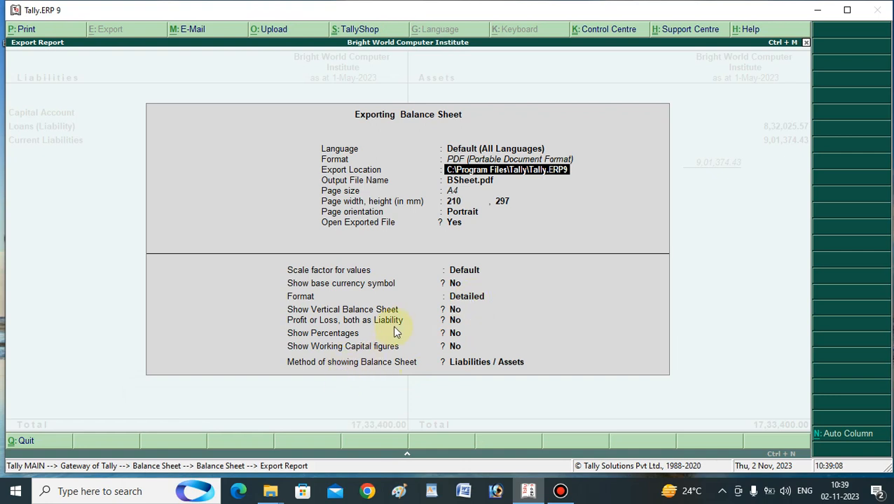
type("f:\\")
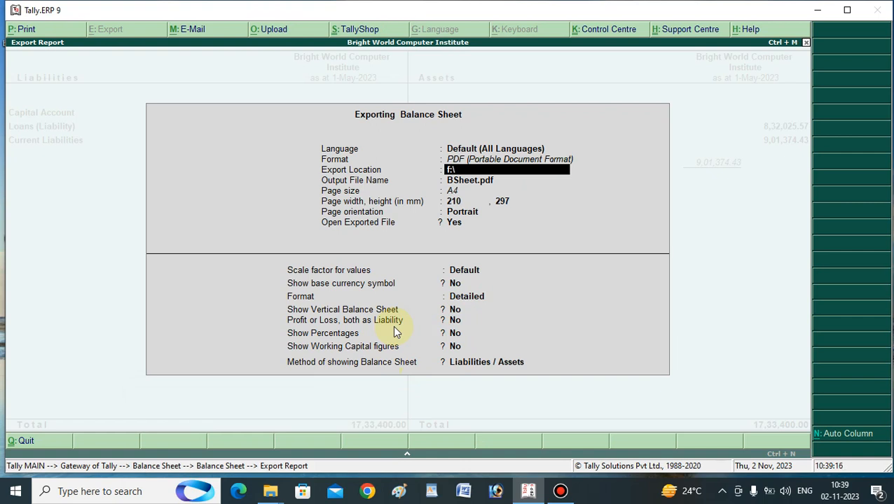
type("mk")
key("Return")
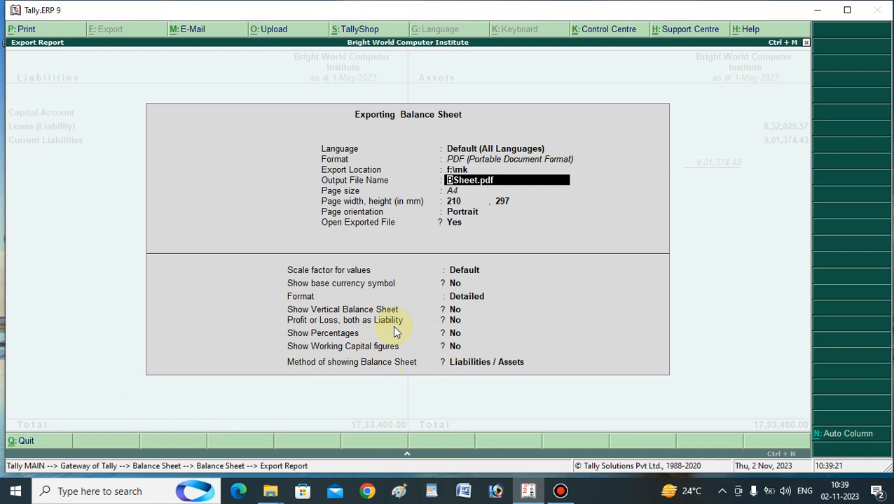
Keep the output file name BSheet.pdf and page size A4, and set Open Exported File to No.
key("Return")
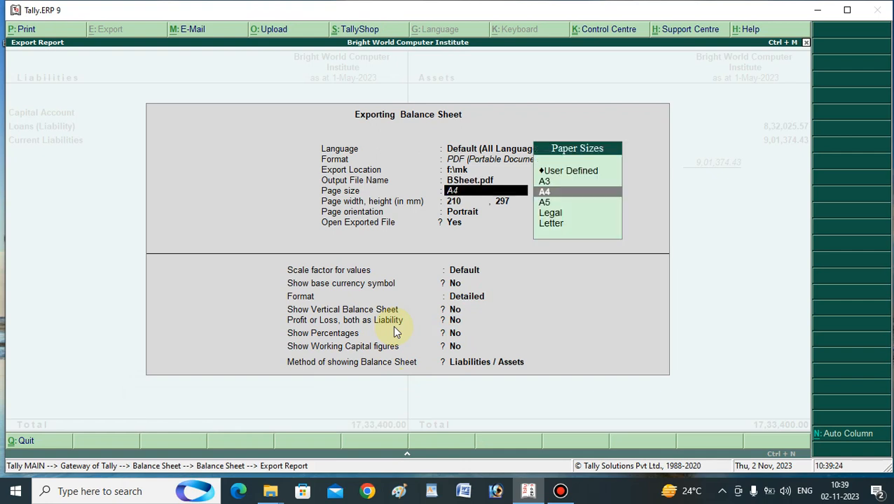
key("Return")
key("Return")
key("Return")
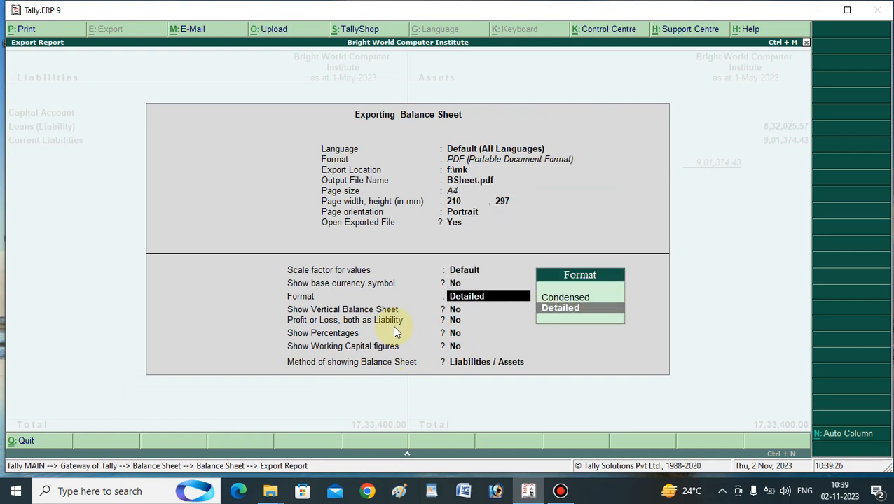
key("BackSpace")
key("BackSpace")
key("BackSpace")
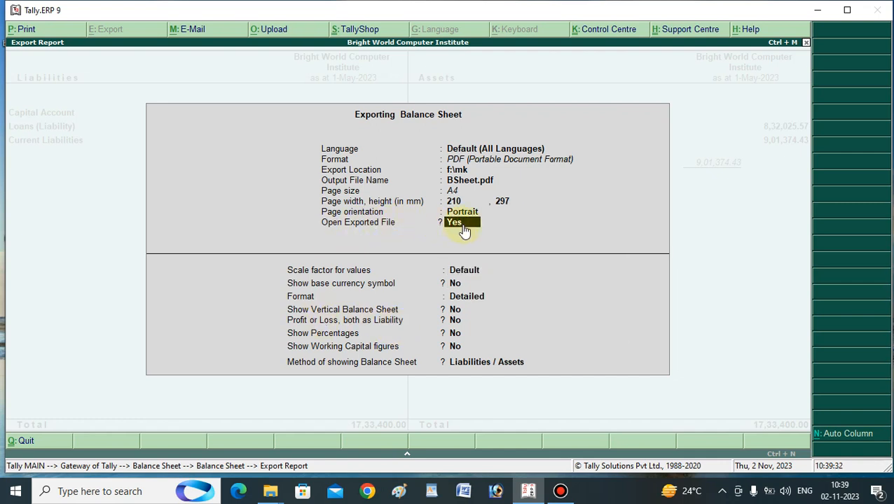
type("n")
key("Return")
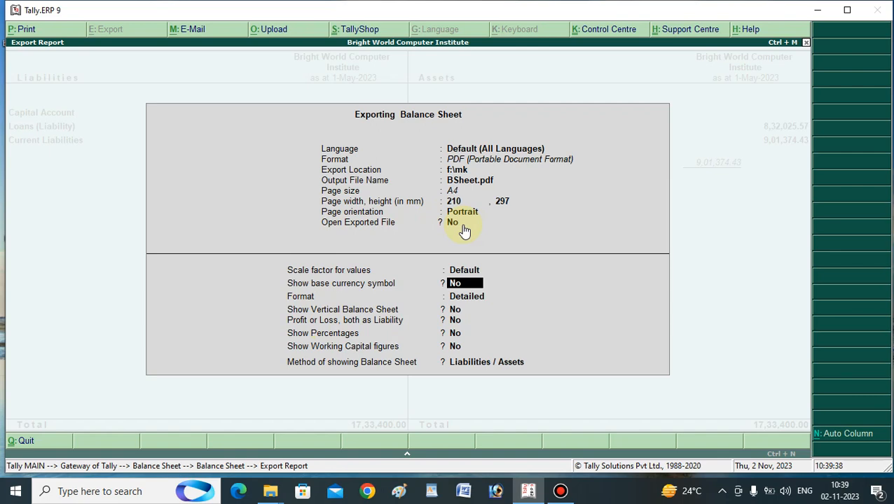
Accept the remaining report options as they are and export the Balance Sheet.
key("Return")
key("Return")
key("Return")
key("Return")
key("Return")
key("Return")
key("Return")
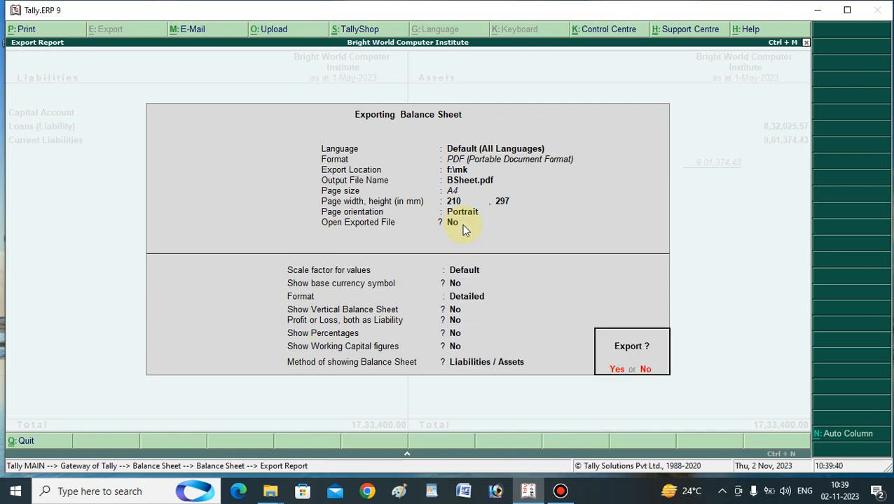
key("Return")
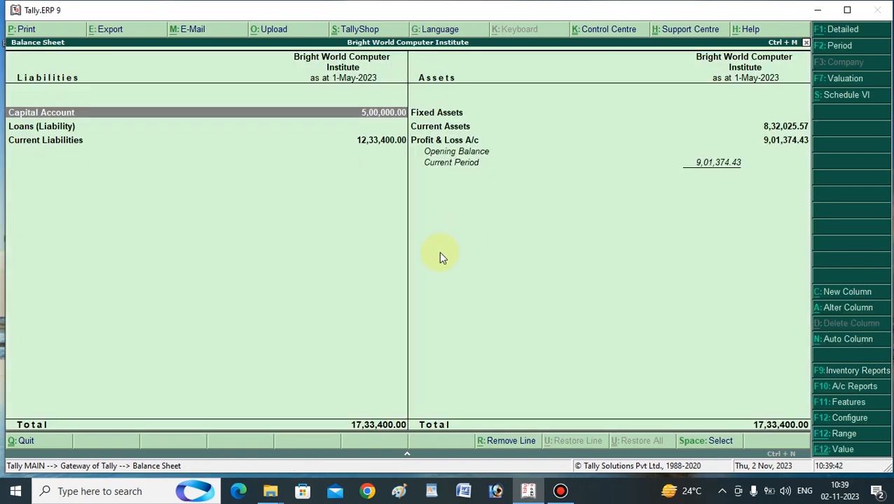
Minimize Tally.ERP 9, switch to the Local Disk (F:) window in File Explorer and open the mk folder.
left_click(814, 8)
mouse_move(270, 491)
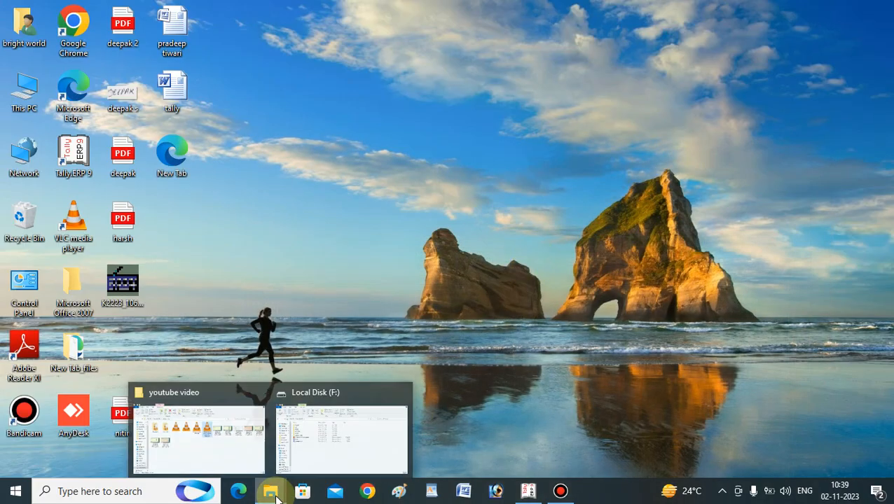
mouse_move(342, 435)
left_click(339, 407)
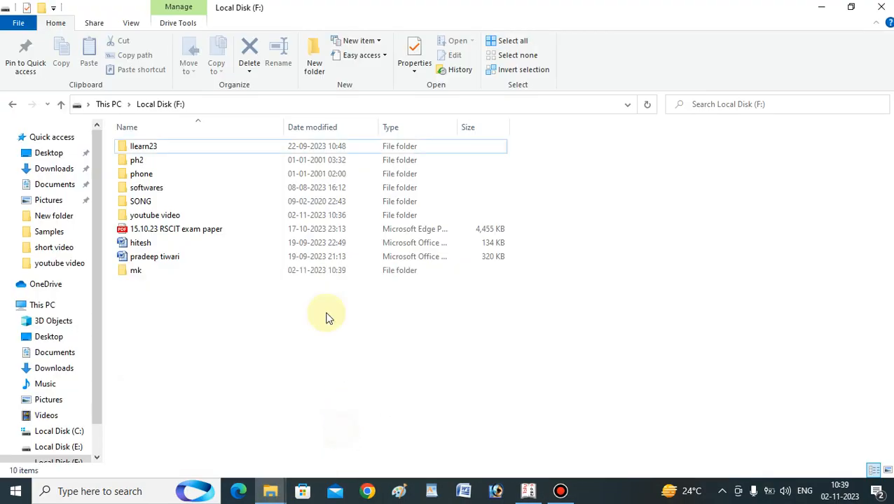
left_click(140, 271)
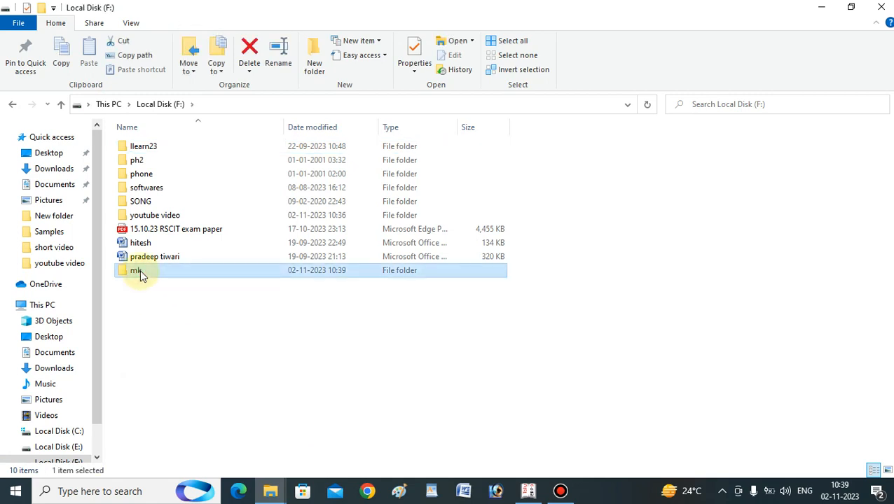
double_click(308, 277)
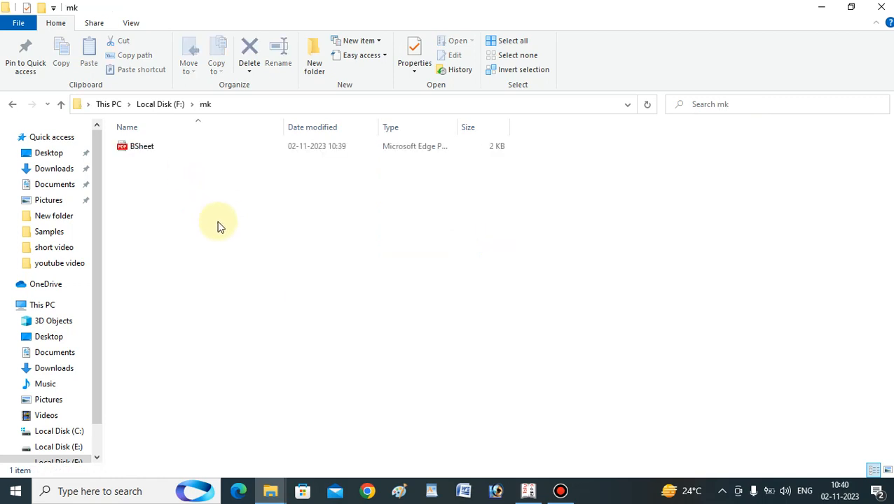
Open the exported BSheet PDF, maximize its window and check the Liabilities and Assets totals.
left_click(149, 151)
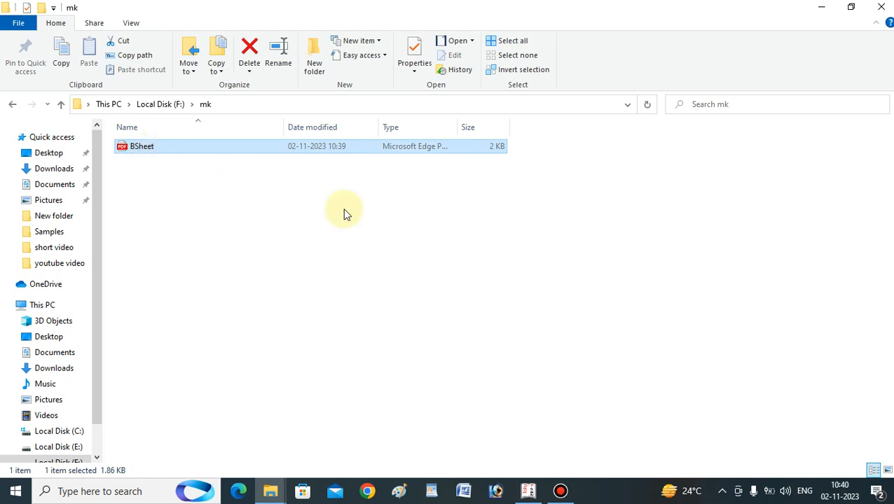
key("Return")
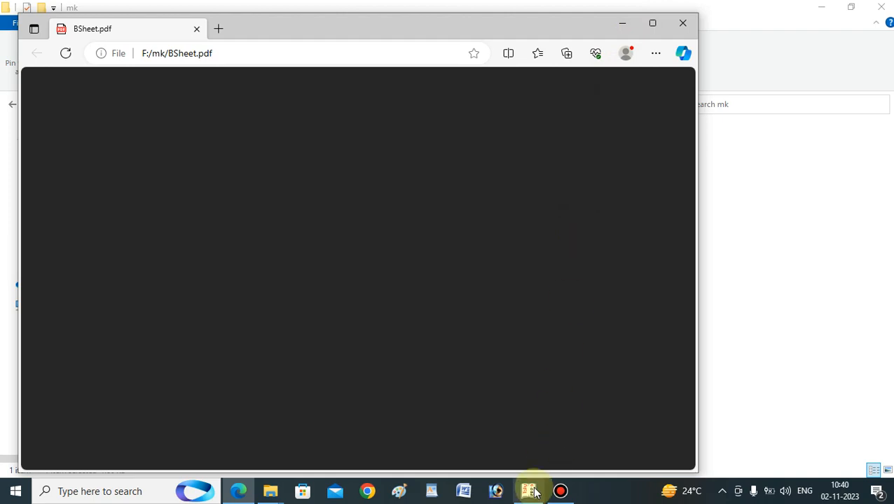
mouse_move(531, 491)
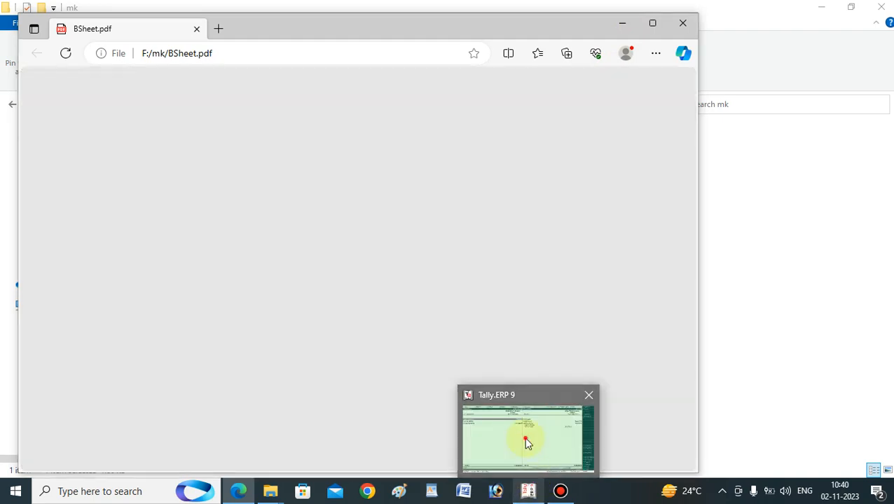
left_click(527, 441)
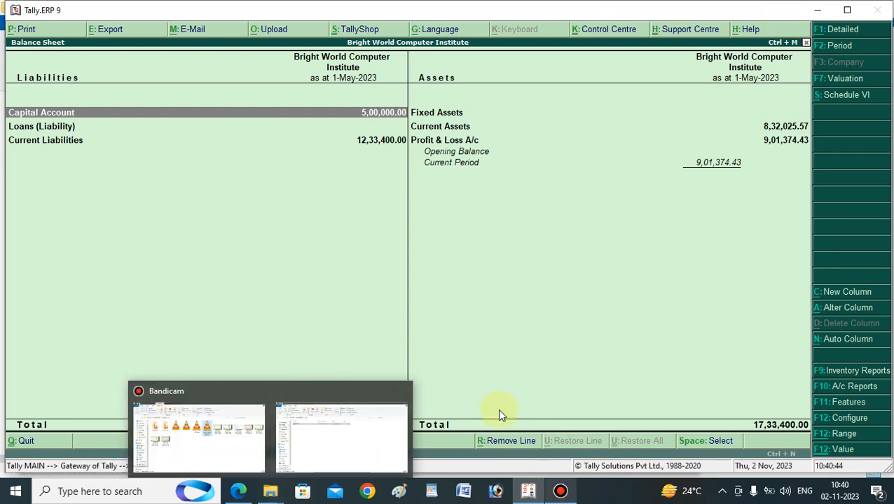
left_click(817, 10)
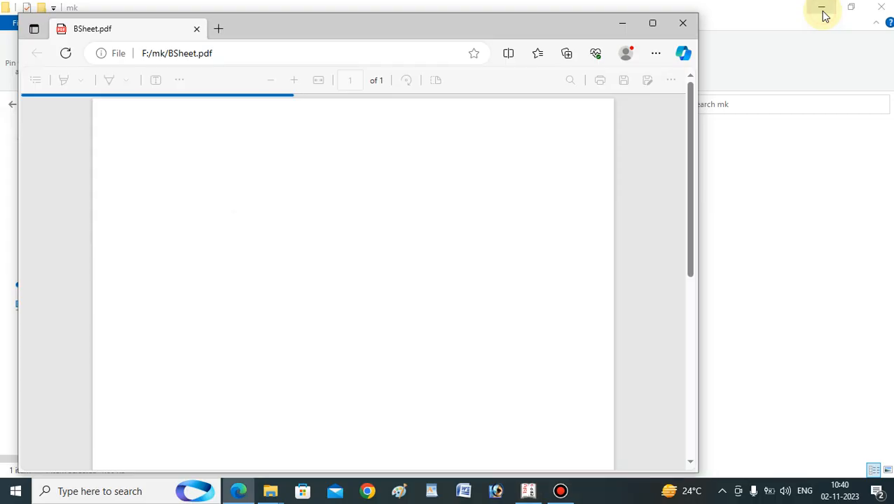
left_click(652, 23)
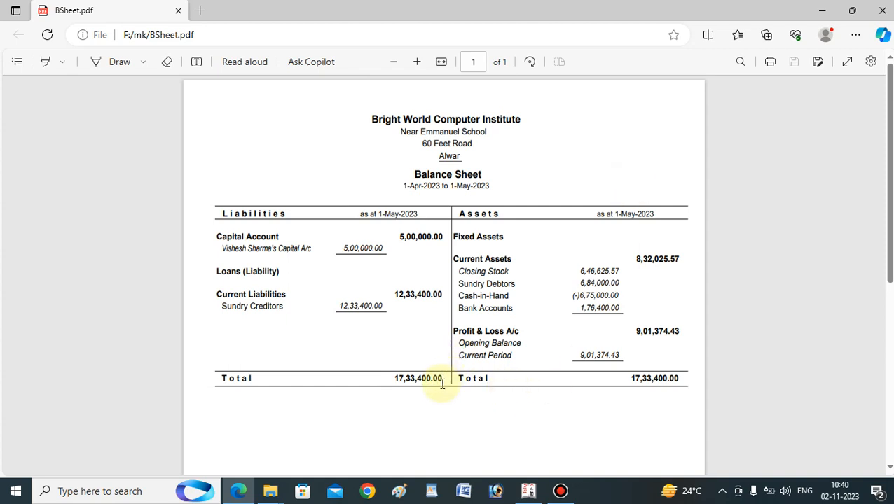
left_click_drag(391, 382, 443, 378)
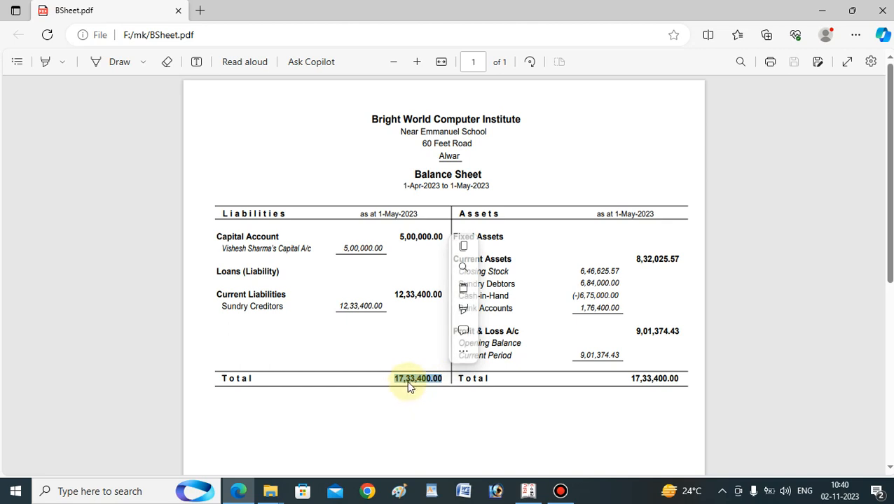
left_click(640, 379)
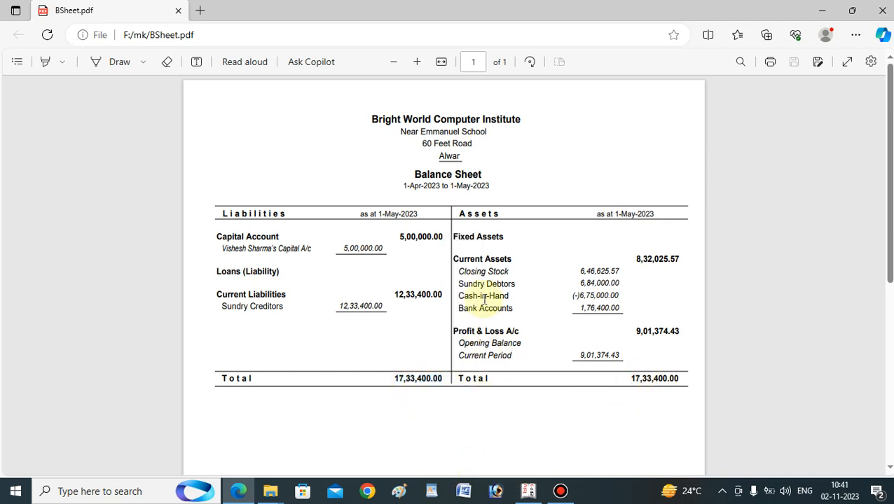
Return to Tally.ERP 9, show the Balance Sheet in detailed form and select the Cash-in-Hand line under Current Assets.
left_click(529, 490)
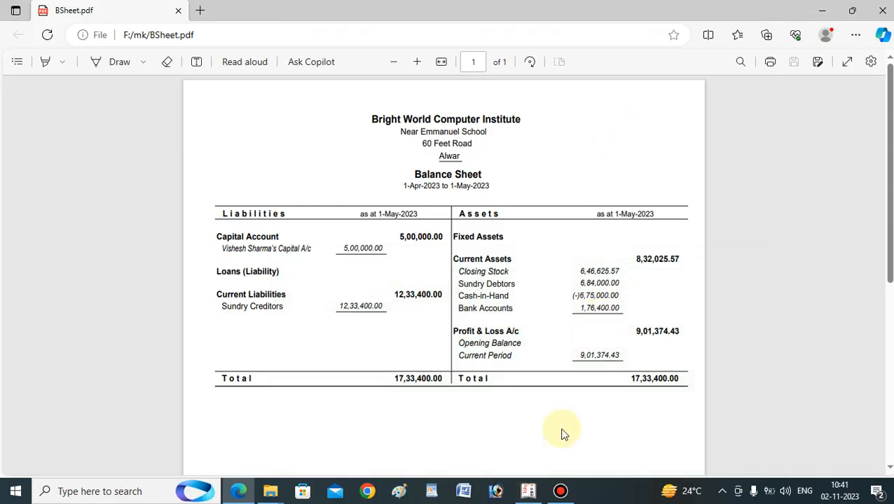
left_click(530, 490)
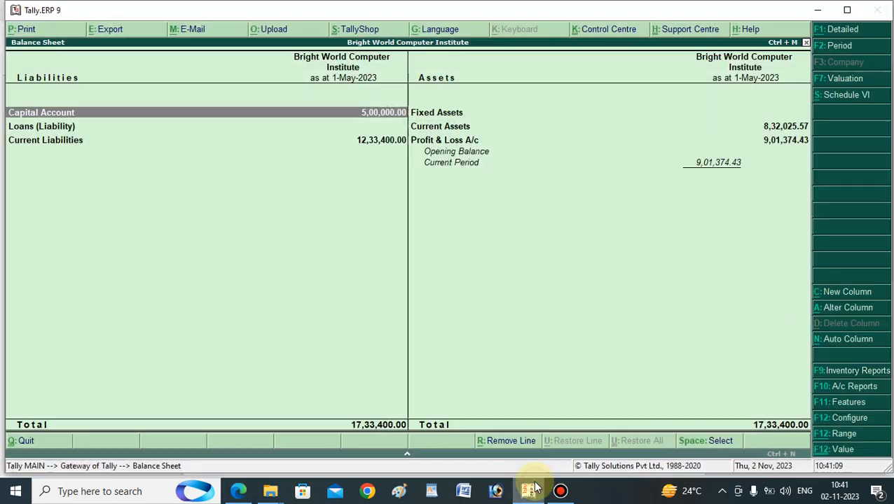
left_click(835, 29)
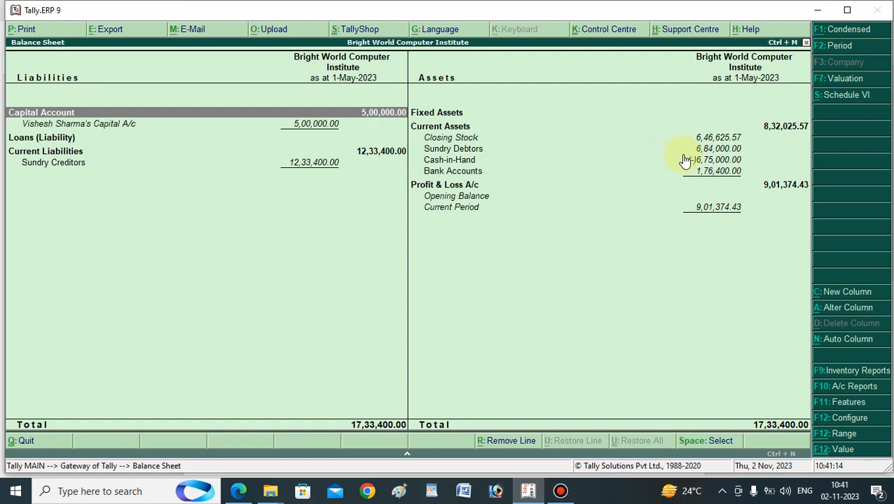
left_click(686, 162)
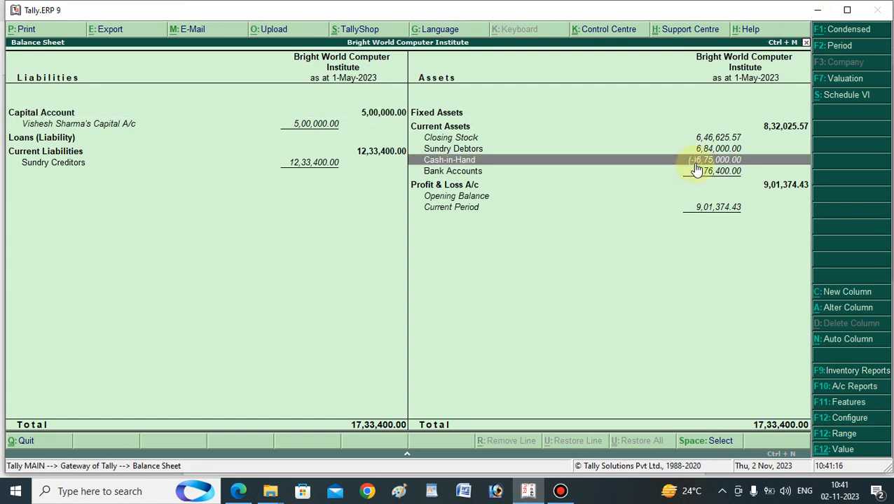